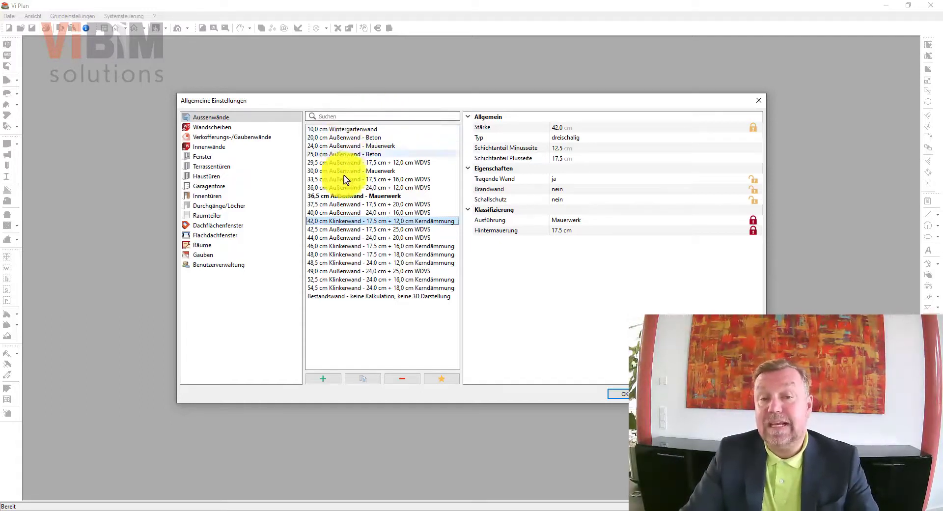
Select the Bestandswand exterior wall type to view its 0.5 cm, einschalig, Bestand properties.
{"action": "left_click", "coordinate": [336, 295]}
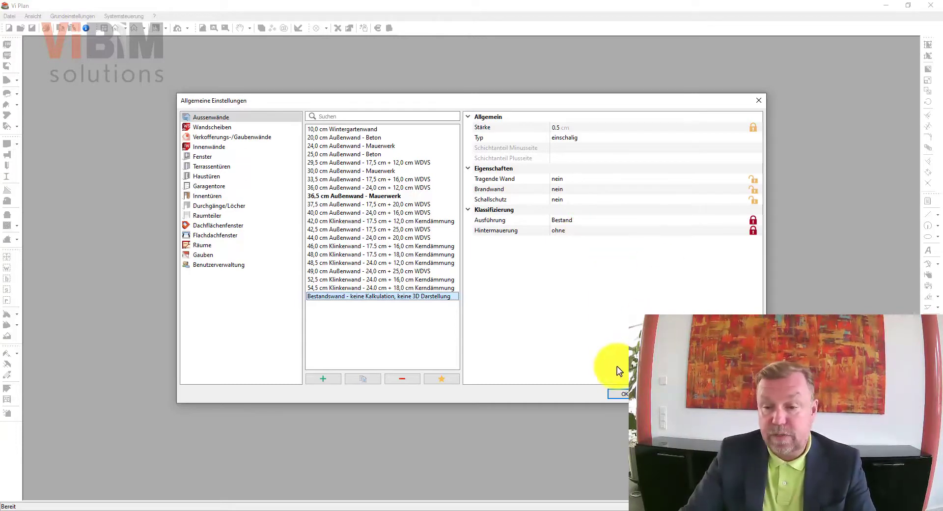
Close the settings, then start a new project showing the 10 × 8 m wall rectangle, ready for wall editing.
{"action": "left_click", "coordinate": [619, 395]}
{"action": "left_click", "coordinate": [8, 30]}
{"action": "key", "text": "Return"}
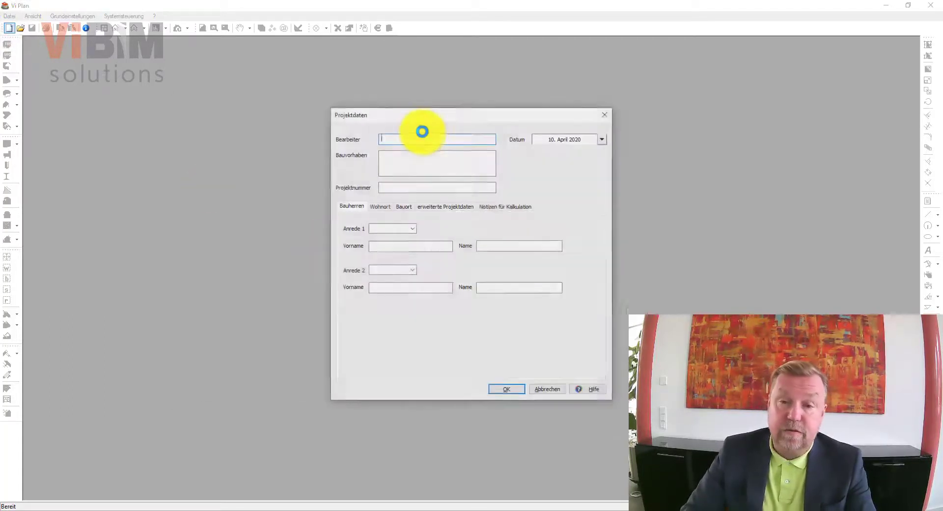
{"action": "key", "text": "Return"}
{"action": "key", "text": "Return"}
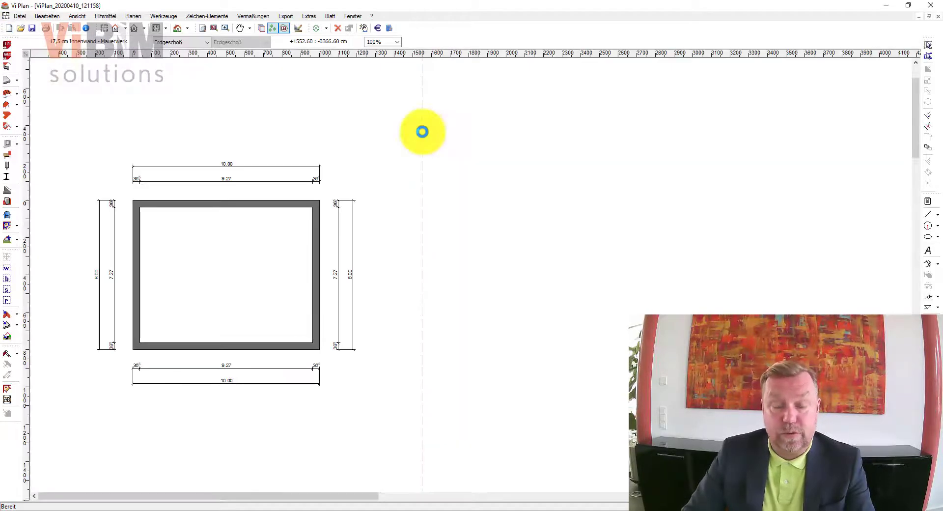
{"action": "scroll", "coordinate": [422, 131], "scroll_direction": "up", "scroll_amount": 3}
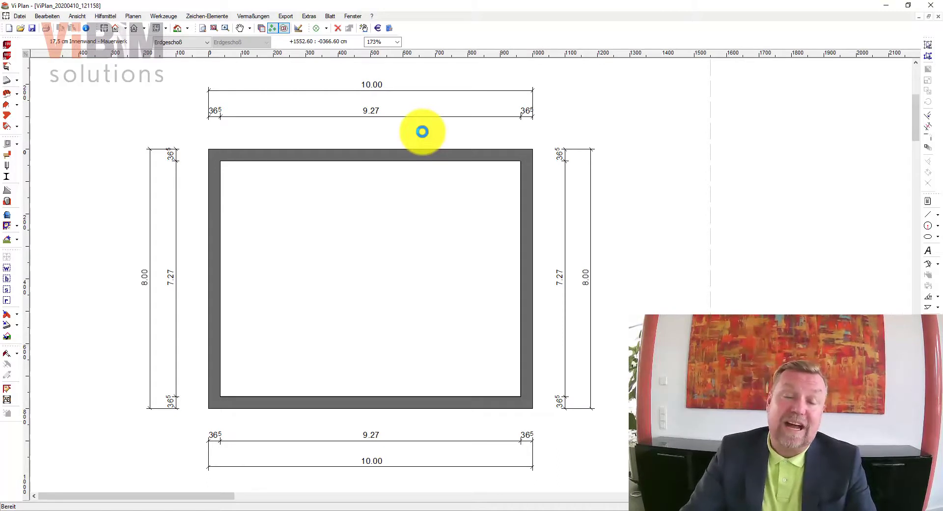
{"action": "left_click", "coordinate": [7, 268]}
Change the ground floor's left wall to the 0.5 cm Bestandswand type.
{"action": "left_click", "coordinate": [213, 252]}
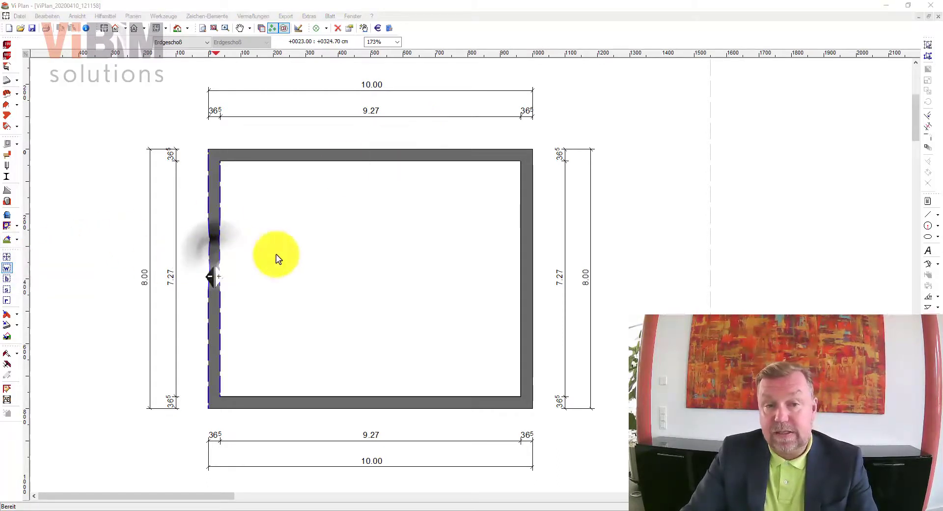
{"action": "left_click", "coordinate": [430, 192]}
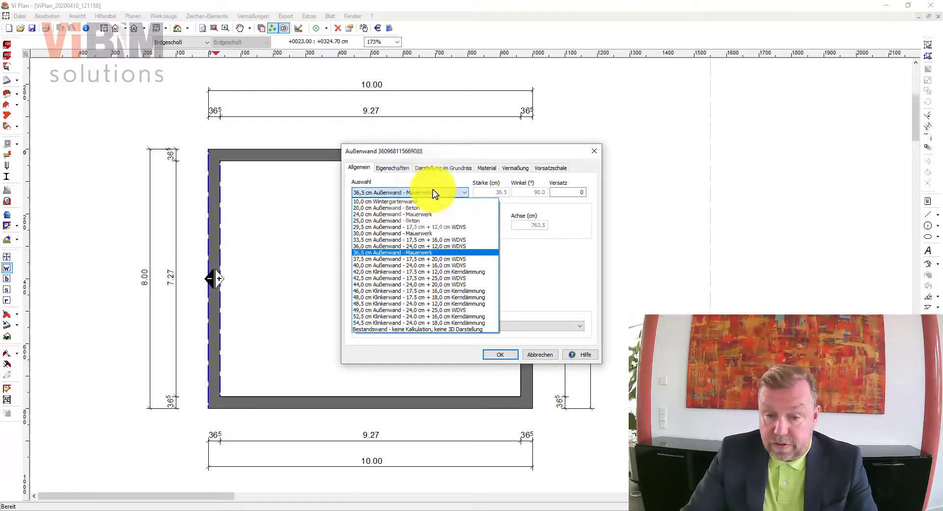
{"action": "left_click", "coordinate": [465, 328]}
{"action": "left_click", "coordinate": [501, 354]}
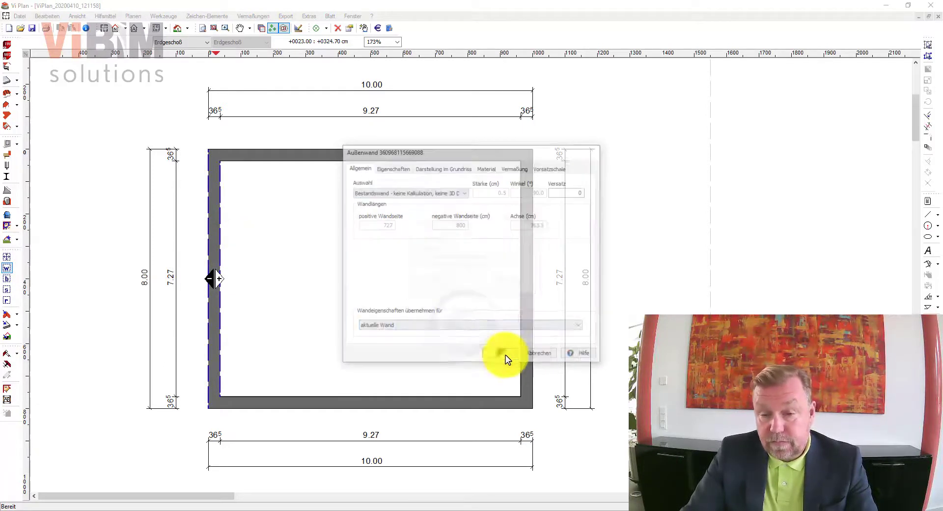
{"action": "left_click", "coordinate": [432, 283]}
Make the attic's left wall a Bestandswand as well.
{"action": "key", "text": "Page_Up"}
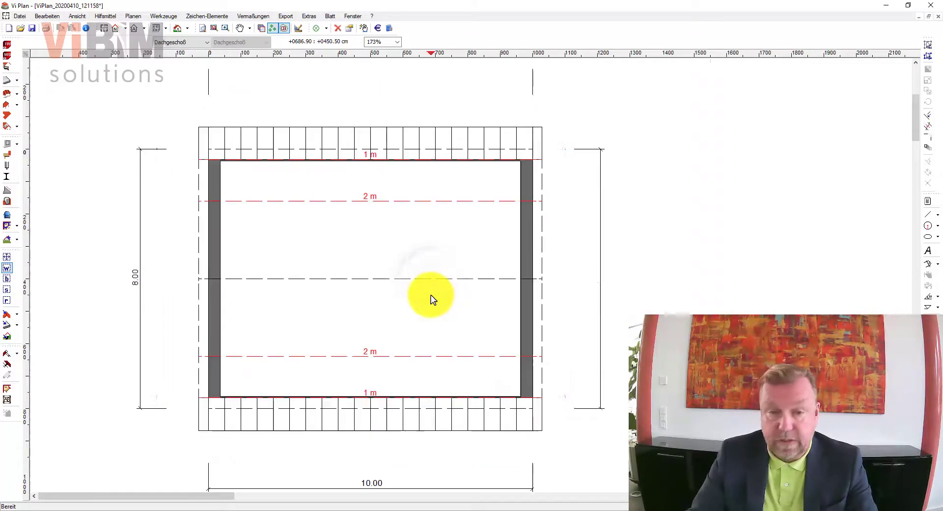
{"action": "double_click", "coordinate": [216, 240]}
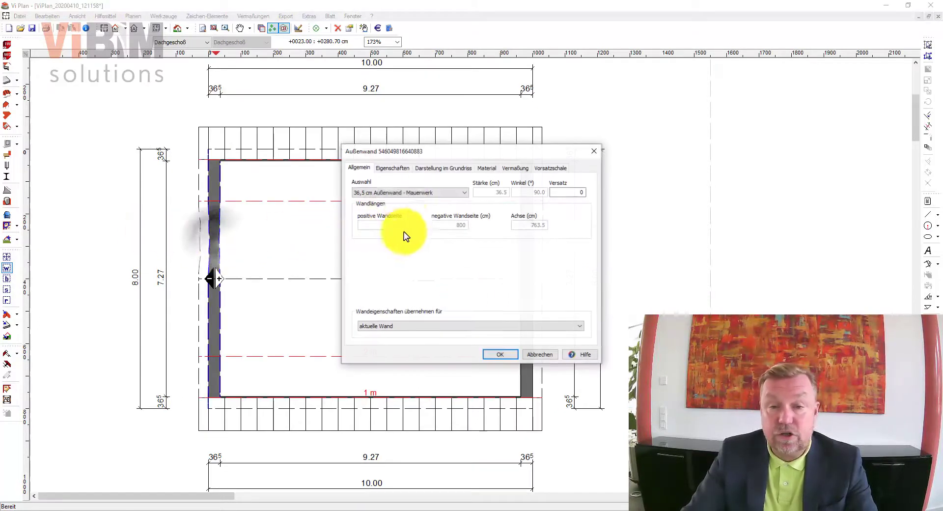
{"action": "left_click", "coordinate": [404, 192]}
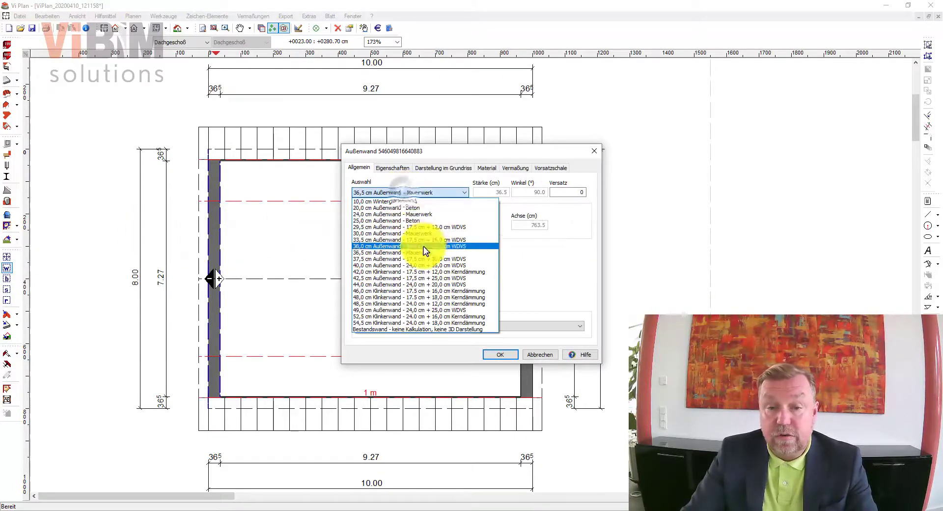
{"action": "left_click", "coordinate": [440, 327]}
{"action": "left_click", "coordinate": [495, 353]}
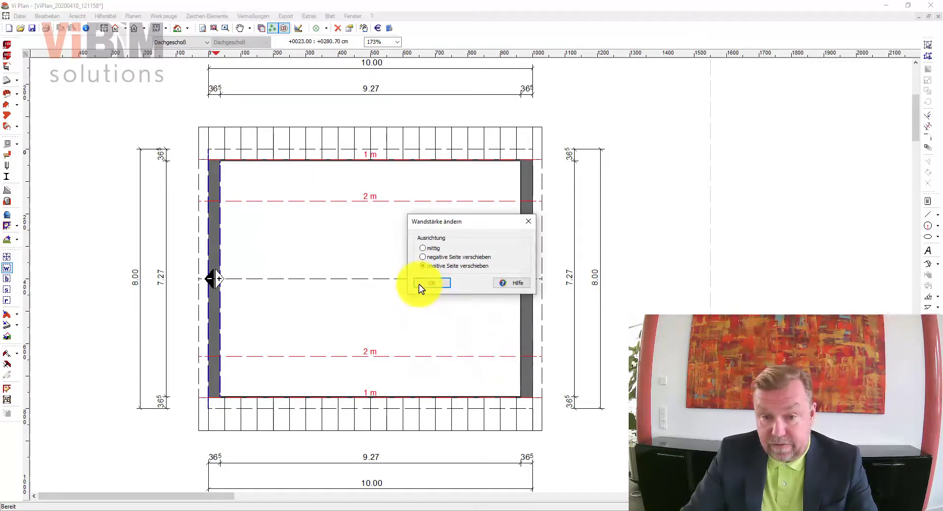
{"action": "left_click", "coordinate": [420, 285]}
Make the basement's left wall a Bestandswand too.
{"action": "key", "text": "Page_Down"}
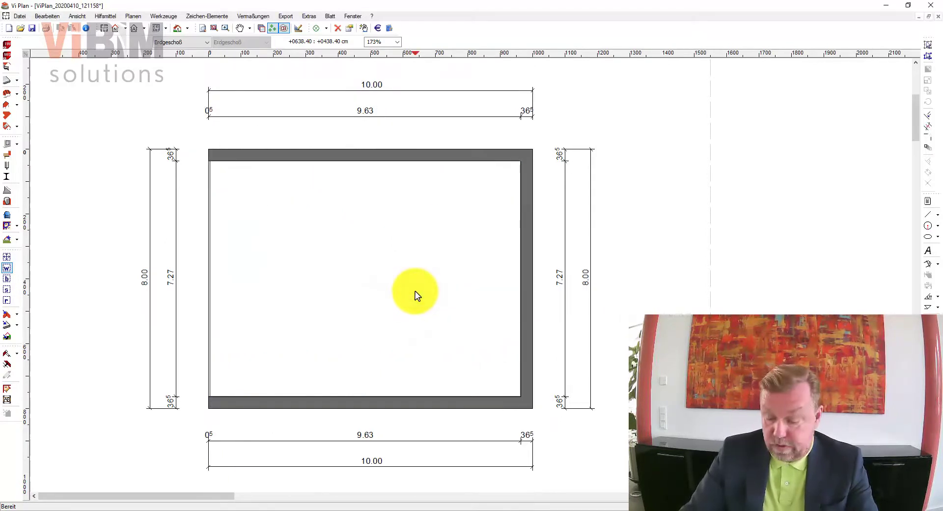
{"action": "key", "text": "Page_Down"}
{"action": "double_click", "coordinate": [215, 252]}
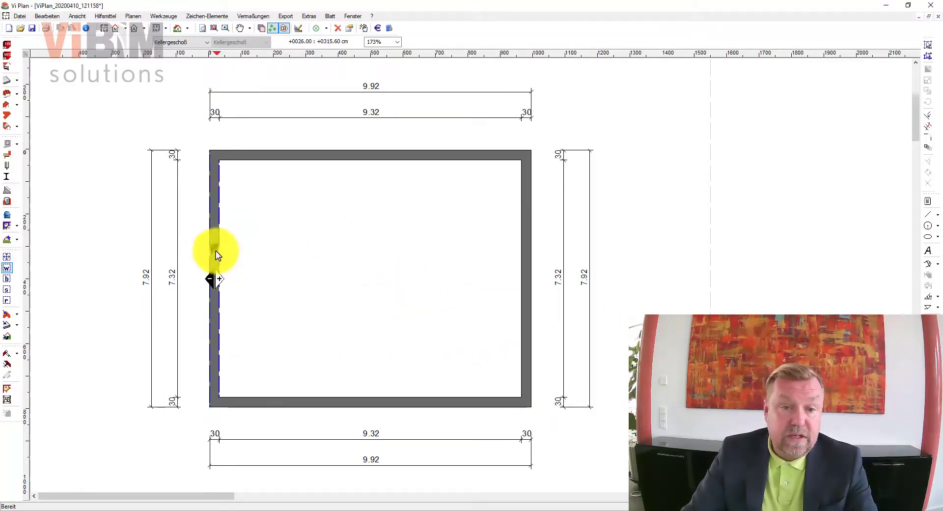
{"action": "left_click", "coordinate": [402, 192]}
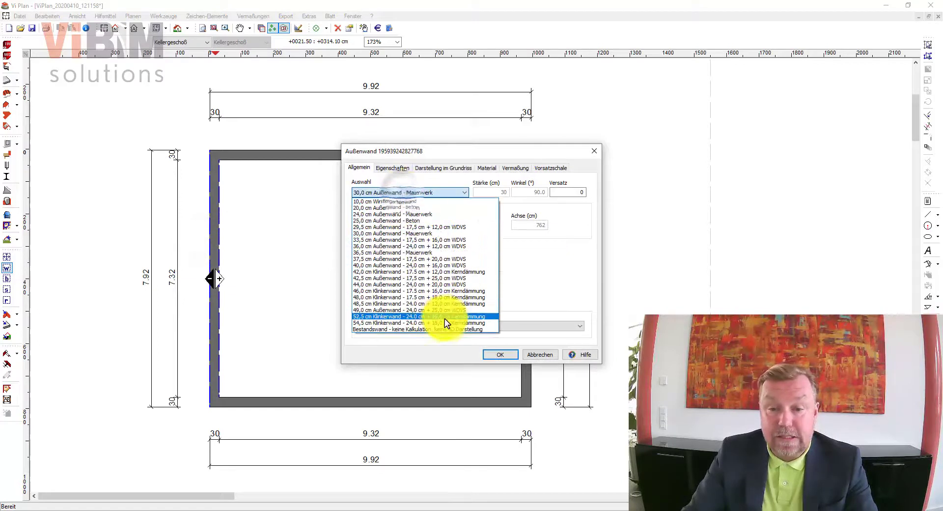
{"action": "left_click", "coordinate": [443, 329]}
{"action": "left_click", "coordinate": [497, 354]}
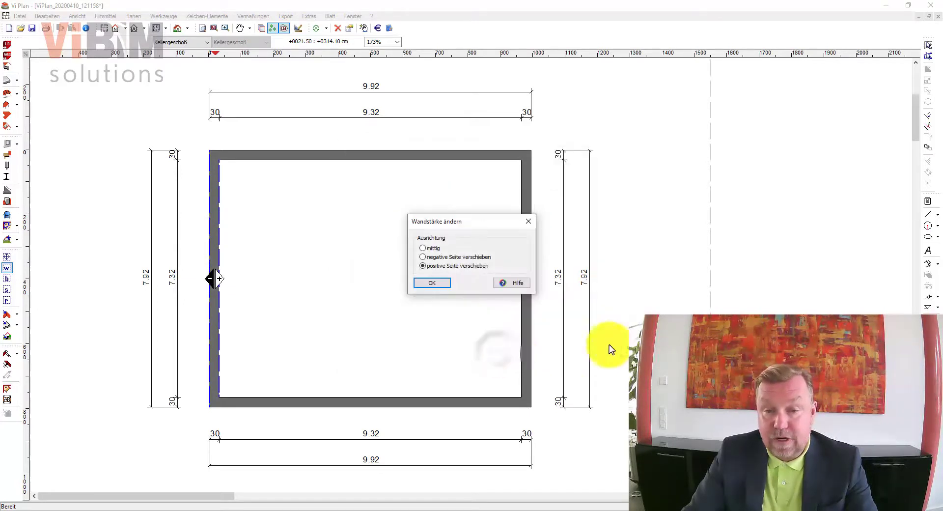
{"action": "left_click", "coordinate": [426, 283]}
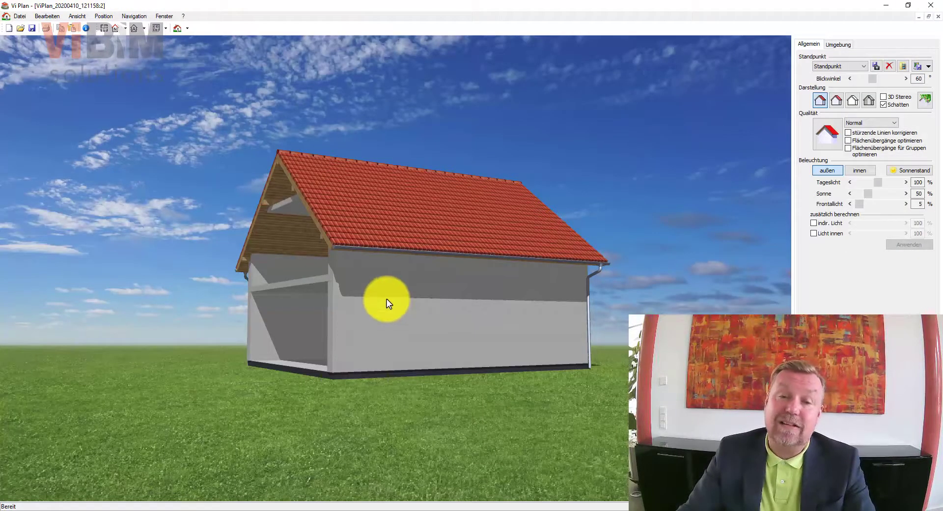
{"action": "left_click_drag", "start_coordinate": [387, 299], "coordinate": [495, 301]}
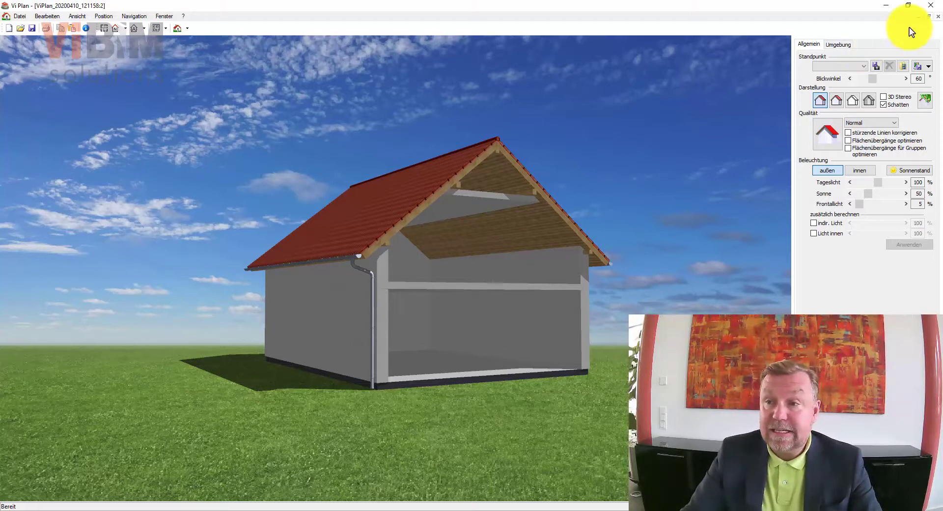
{"action": "left_click", "coordinate": [938, 19]}
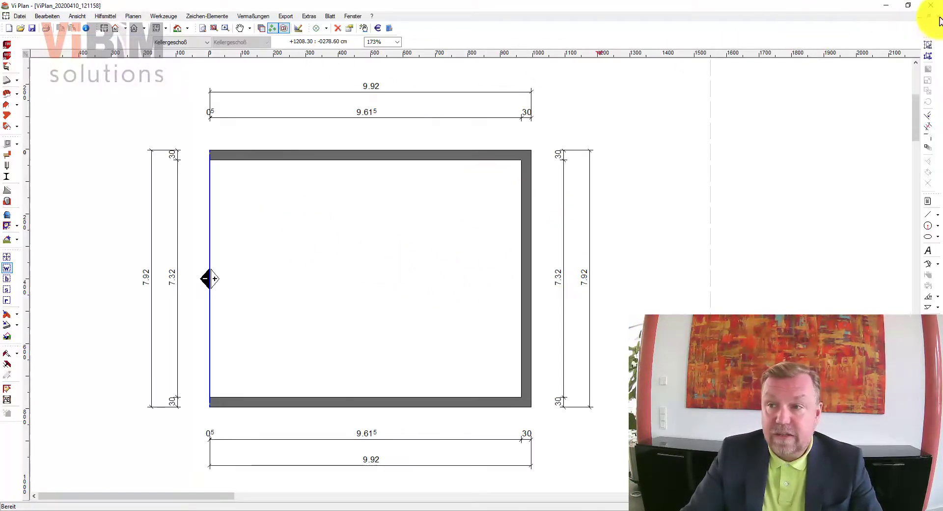
Close the plan without saving and open Systemsteuerung > Datenbankpflege.
{"action": "left_click", "coordinate": [938, 16]}
{"action": "left_click", "coordinate": [491, 279]}
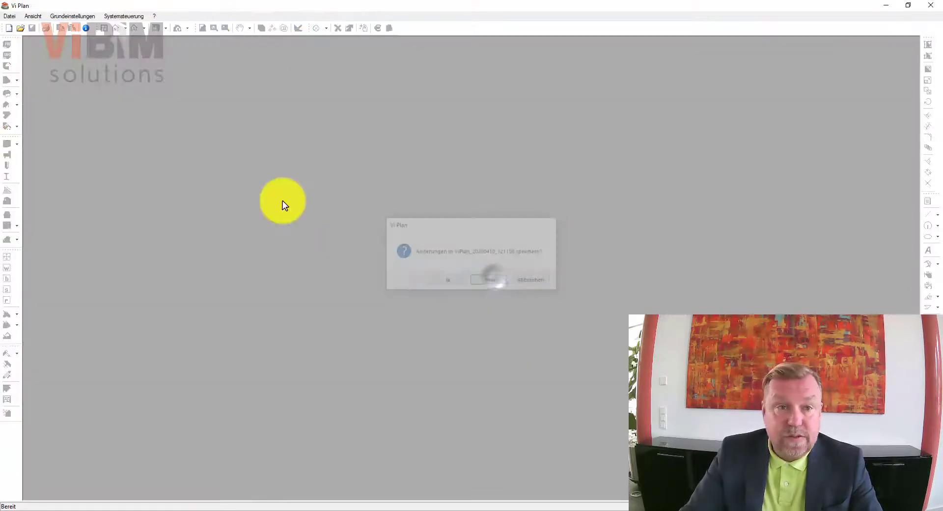
{"action": "left_click", "coordinate": [121, 16]}
{"action": "left_click", "coordinate": [137, 224]}
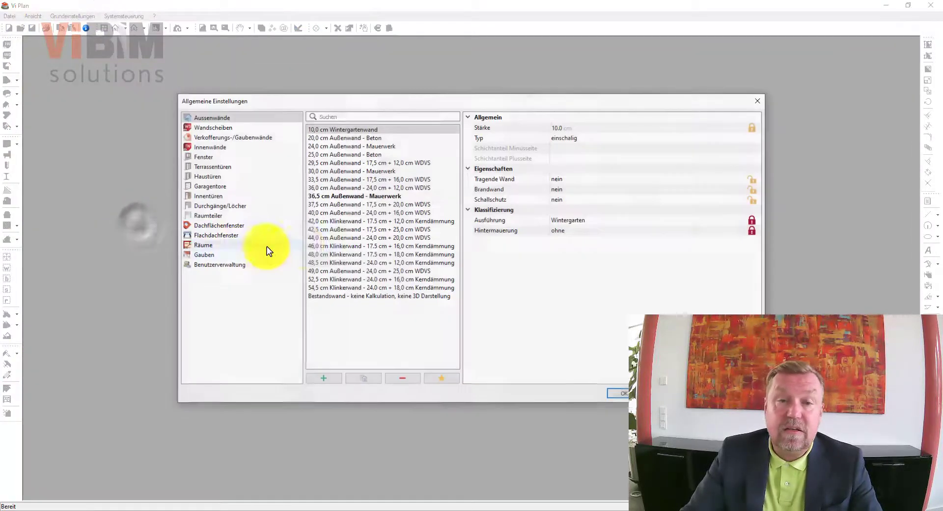
Duplicate the 33,5 cm Außenwand - 17,5 cm + 16,0 cm WDVS exterior wall type.
{"action": "left_click", "coordinate": [338, 297]}
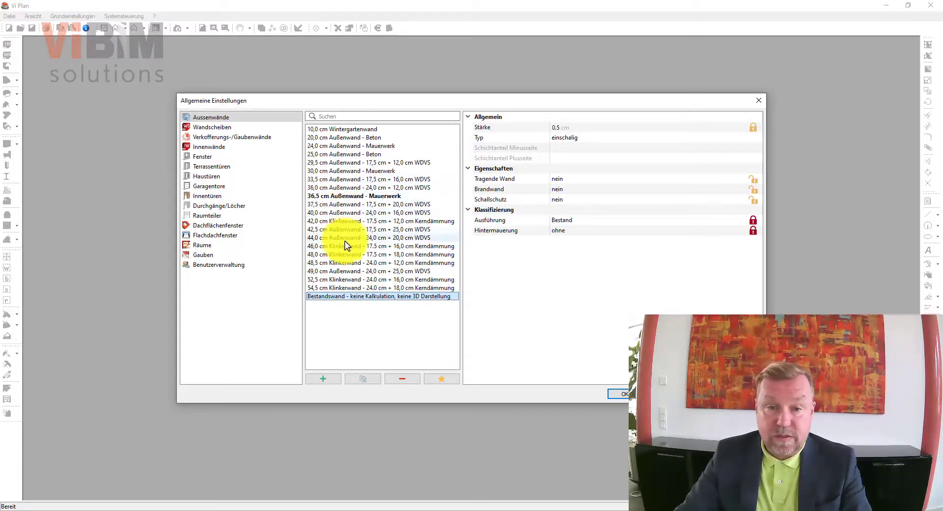
{"action": "left_click", "coordinate": [320, 179]}
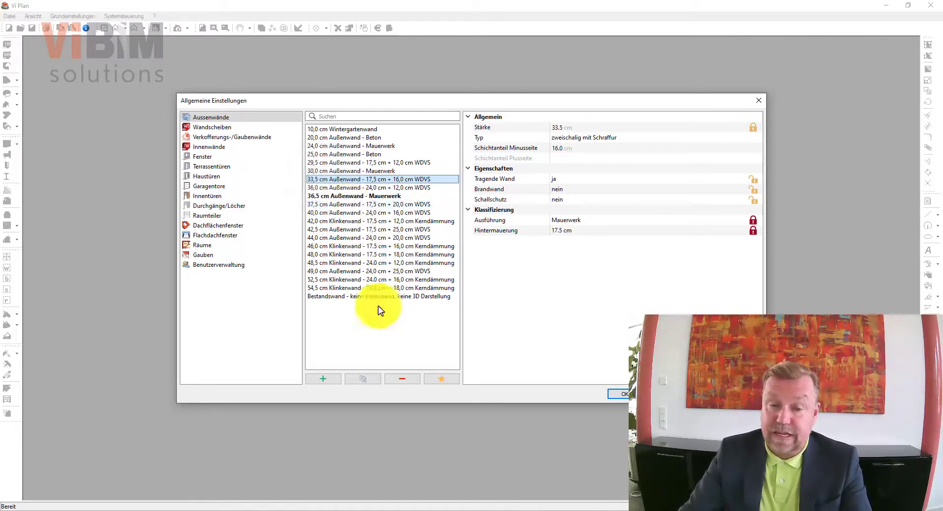
{"action": "left_click", "coordinate": [361, 380]}
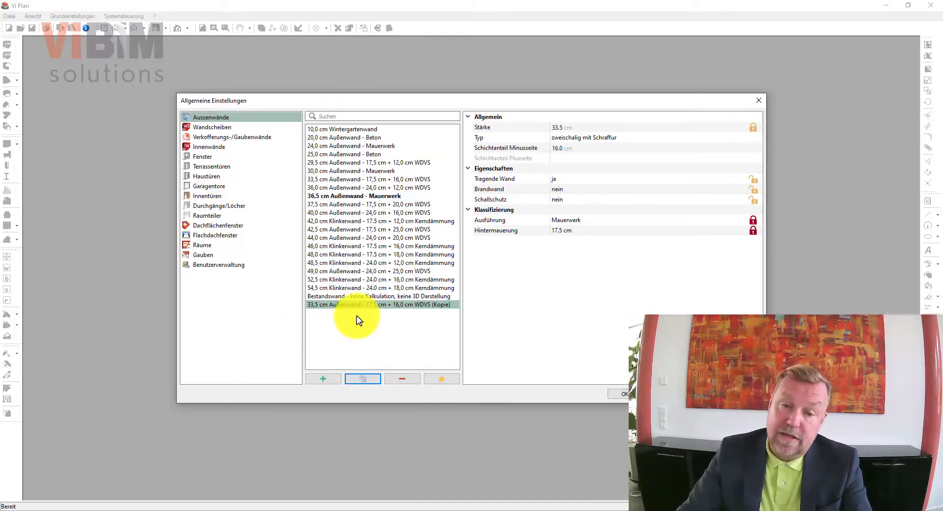
Rename the copy to '31,0 cm Außenwand - 15,0 cm + 16,0 cm WDVS'.
{"action": "left_click", "coordinate": [252, 118]}
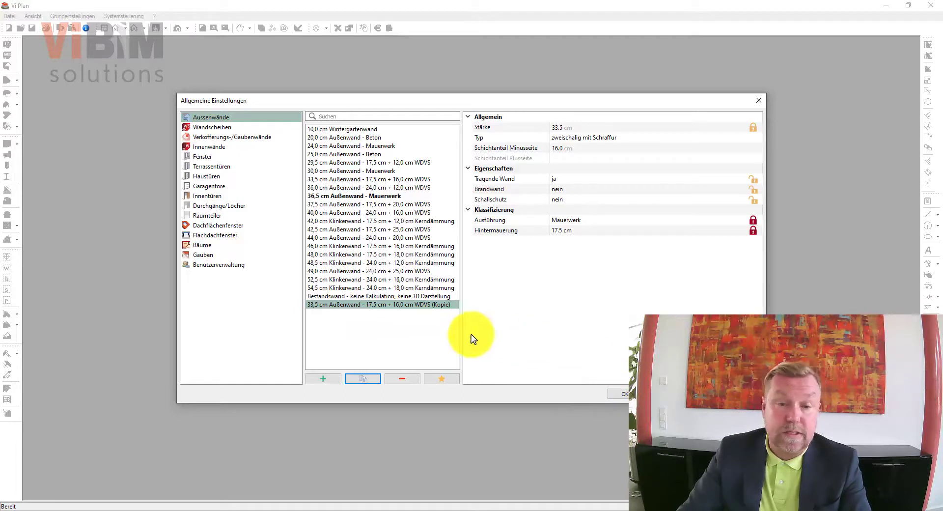
{"action": "double_click", "coordinate": [349, 306]}
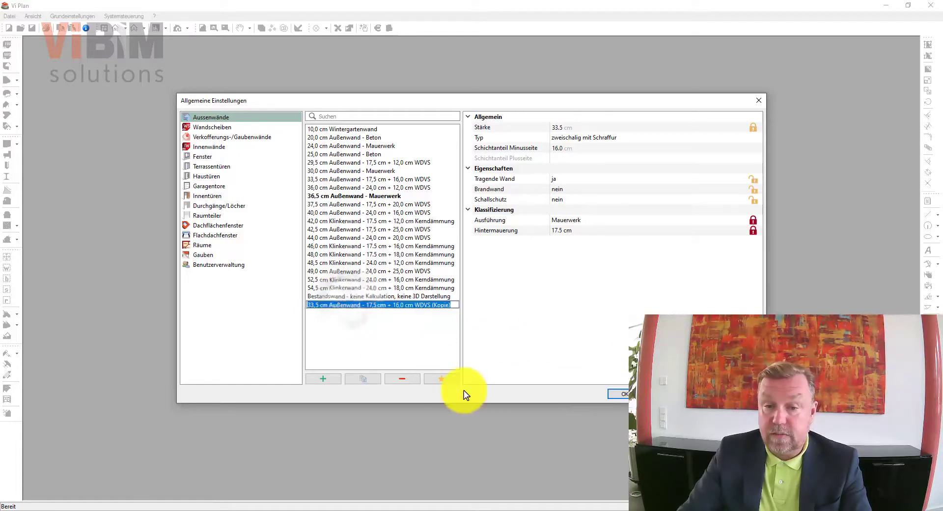
{"action": "left_click", "coordinate": [453, 305]}
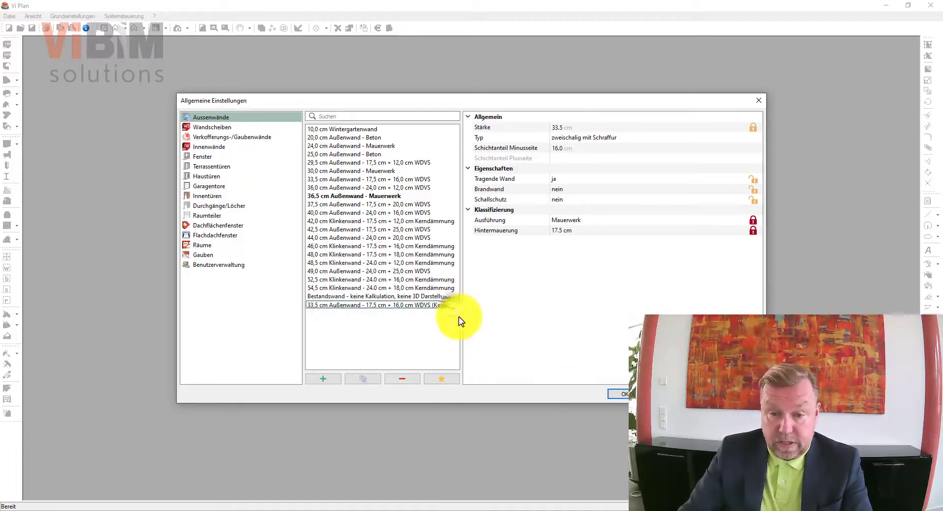
{"action": "key", "text": "BackSpace"}
{"action": "key", "text": "BackSpace"}
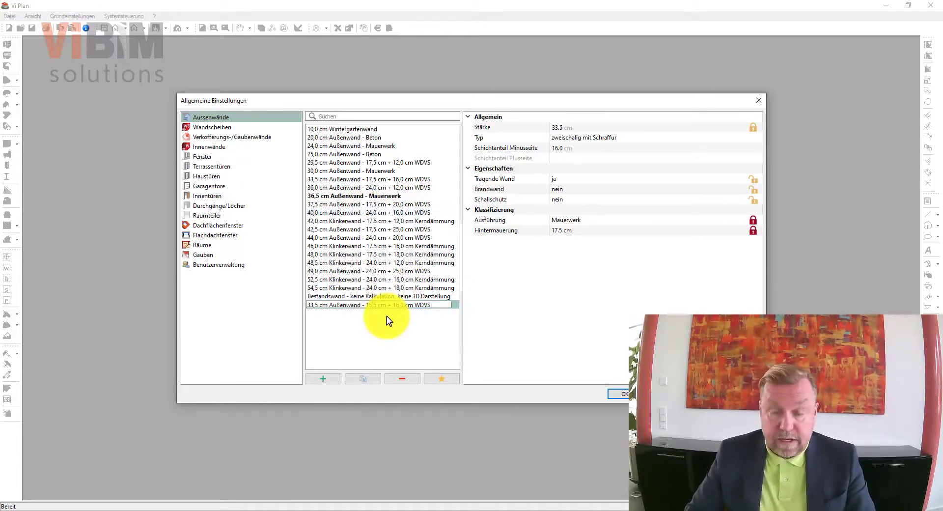
{"action": "key", "text": "Delete"}
{"action": "type", "text": "0"}
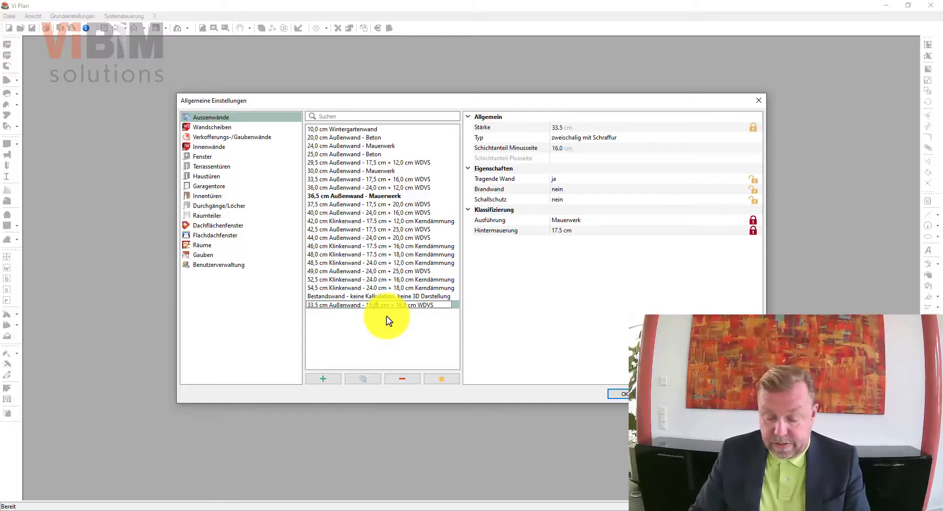
{"action": "left_click", "coordinate": [343, 325]}
{"action": "key", "text": "BackSpace"}
{"action": "type", "text": "1"}
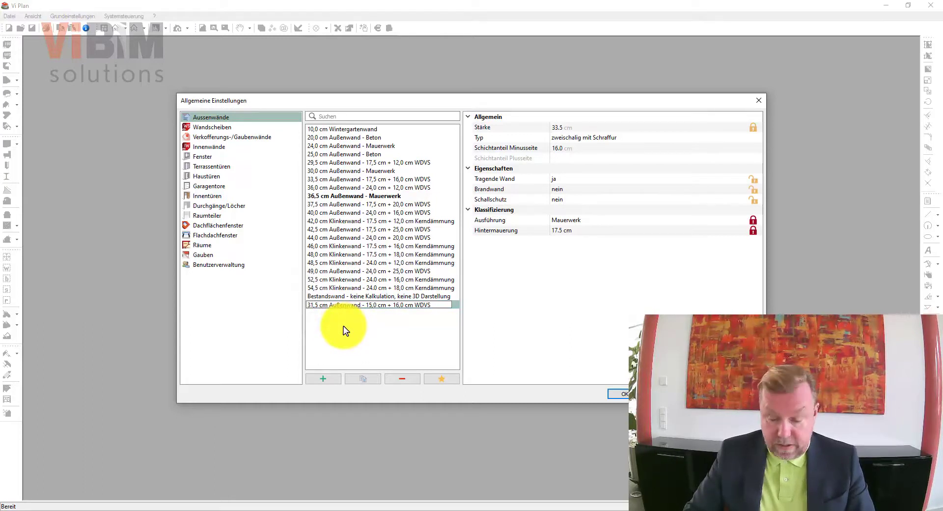
{"action": "key", "text": "Delete"}
{"action": "key", "text": "Delete"}
{"action": "type", "text": ",0"}
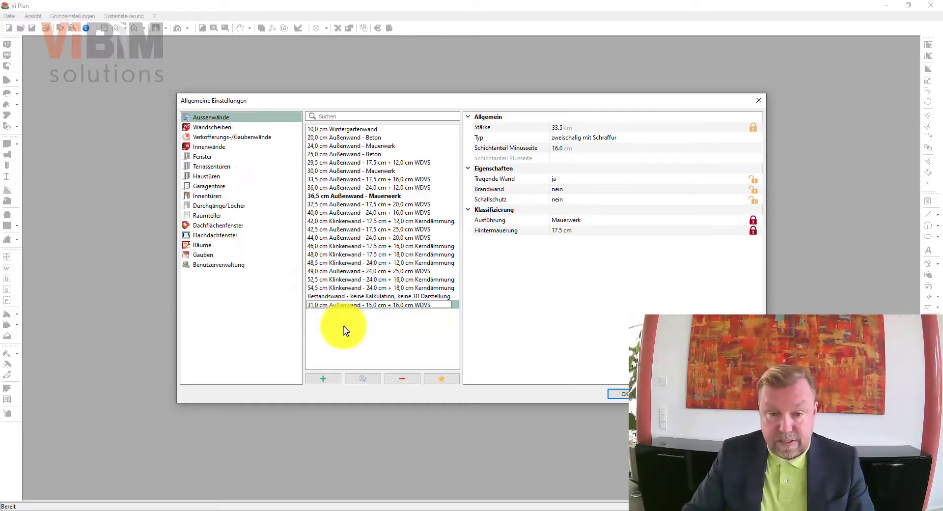
Set the new type's Stärke to 31.0 cm and Hintermauerung to 15.0 cm.
{"action": "left_click", "coordinate": [553, 127]}
{"action": "type", "text": "31"}
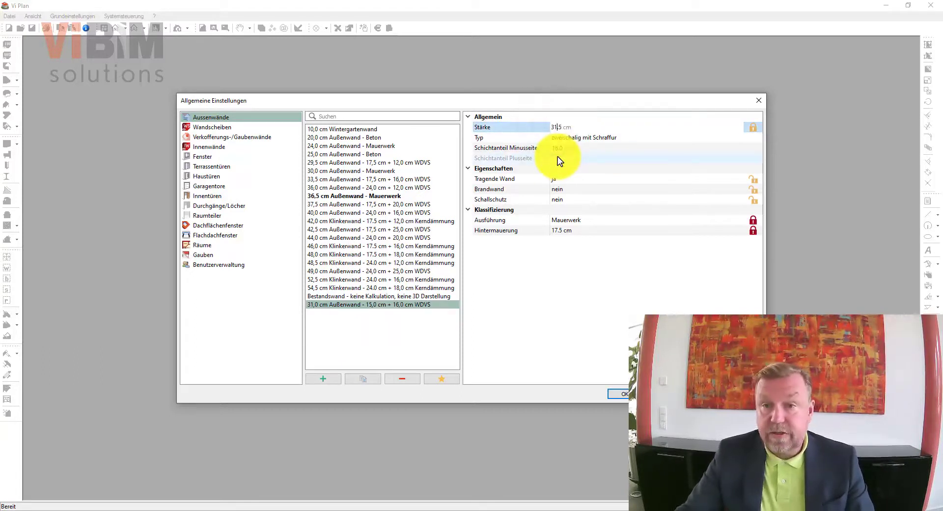
{"action": "left_click", "coordinate": [595, 162]}
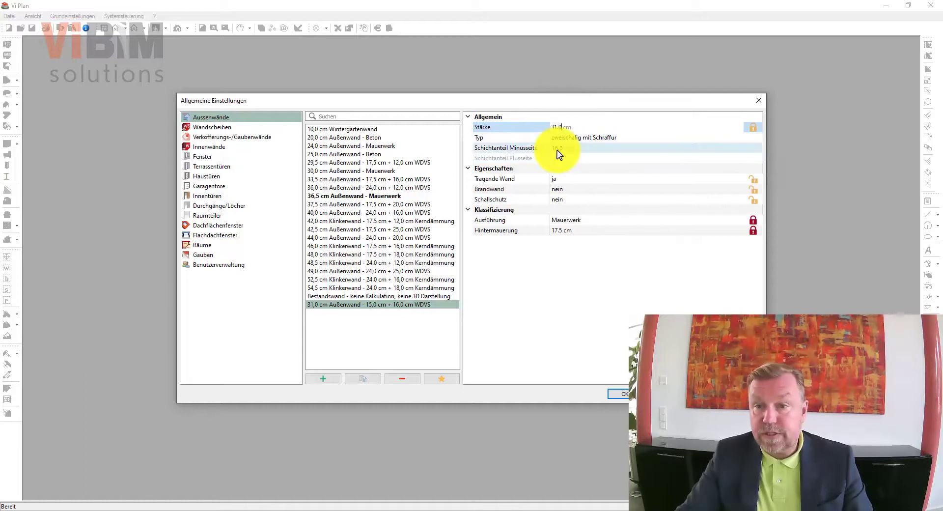
{"action": "mouse_move", "coordinate": [559, 149]}
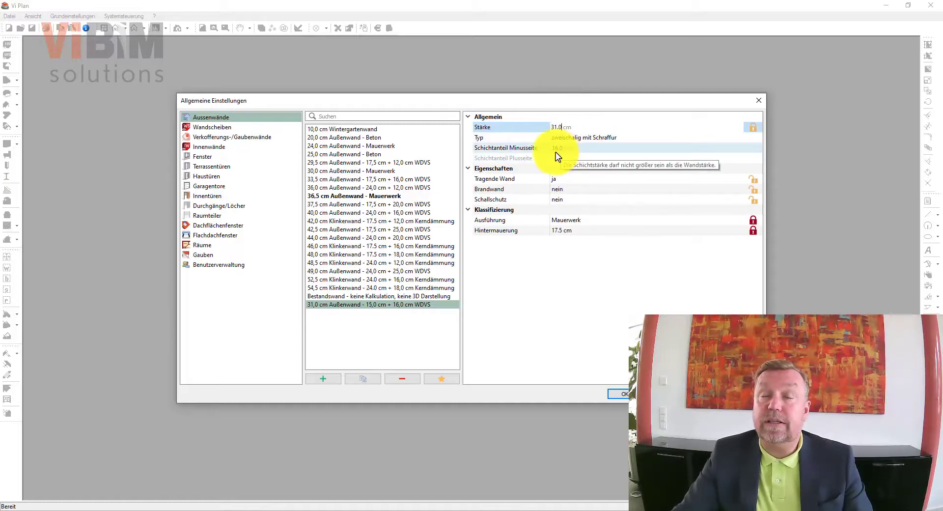
{"action": "double_click", "coordinate": [593, 230]}
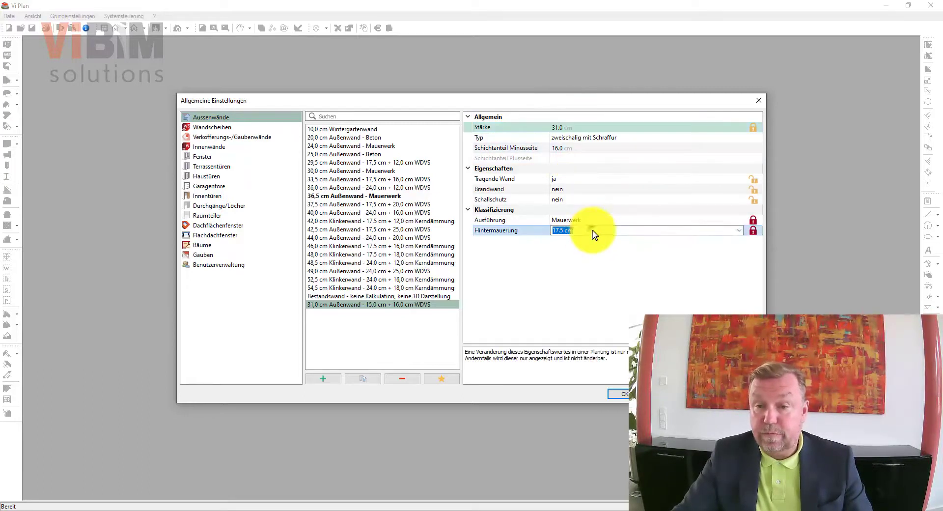
{"action": "left_click", "coordinate": [738, 229]}
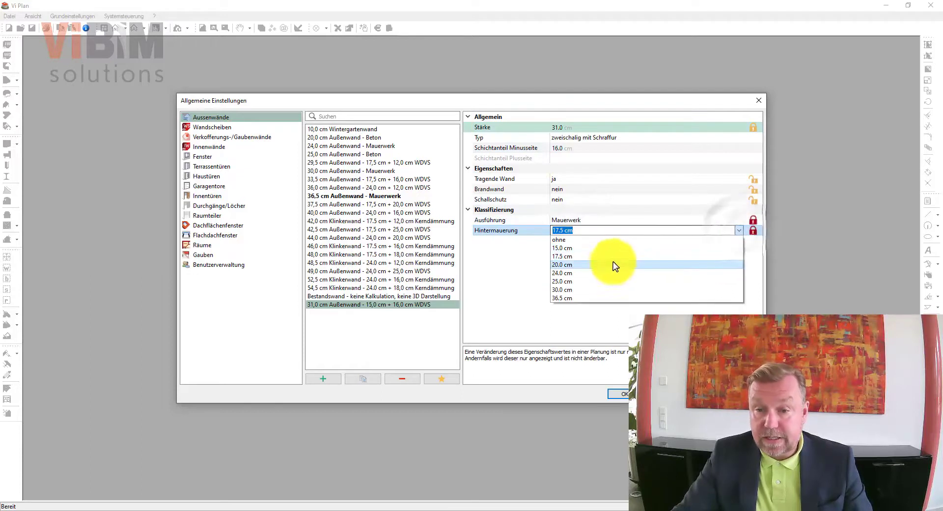
{"action": "left_click", "coordinate": [600, 248]}
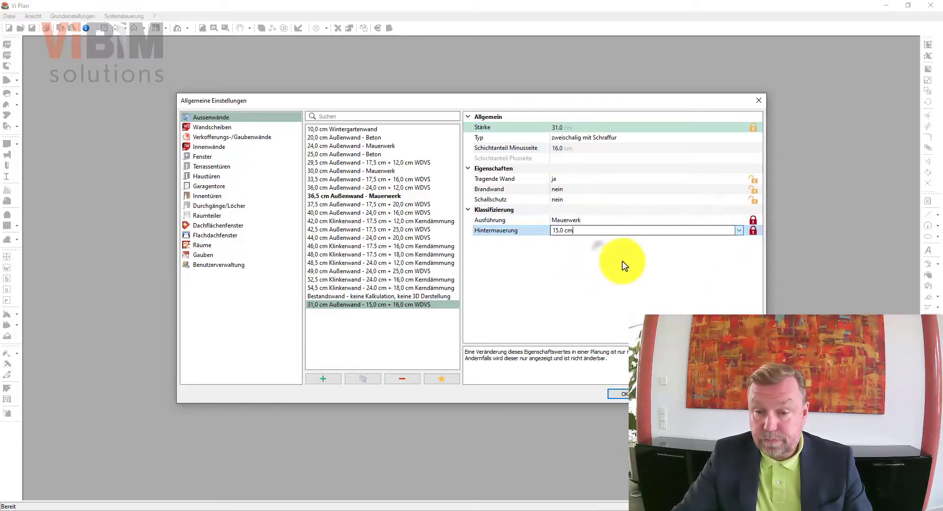
{"action": "left_click", "coordinate": [382, 305]}
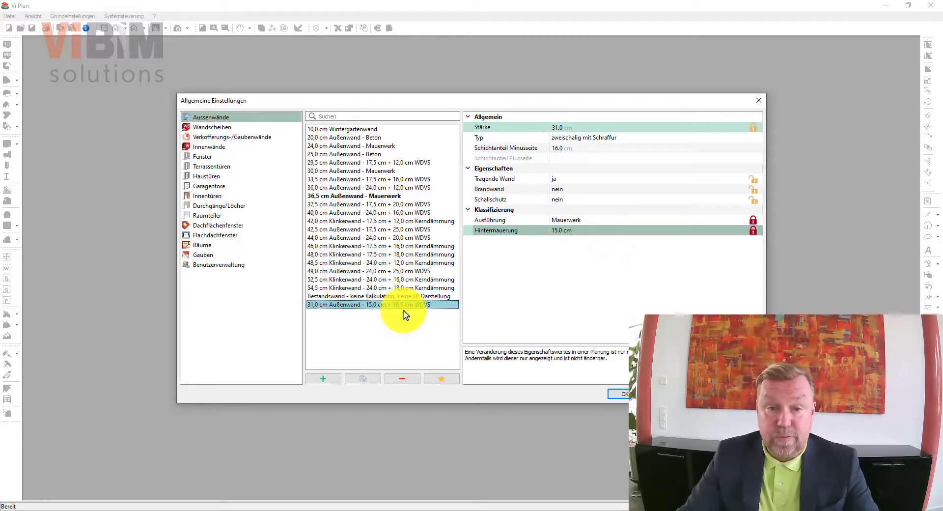
Move the 31,0 cm type between the 30,0 and 33,5 cm entries, then list the Wandscheiben types.
{"action": "left_click_drag", "start_coordinate": [344, 303], "coordinate": [353, 183]}
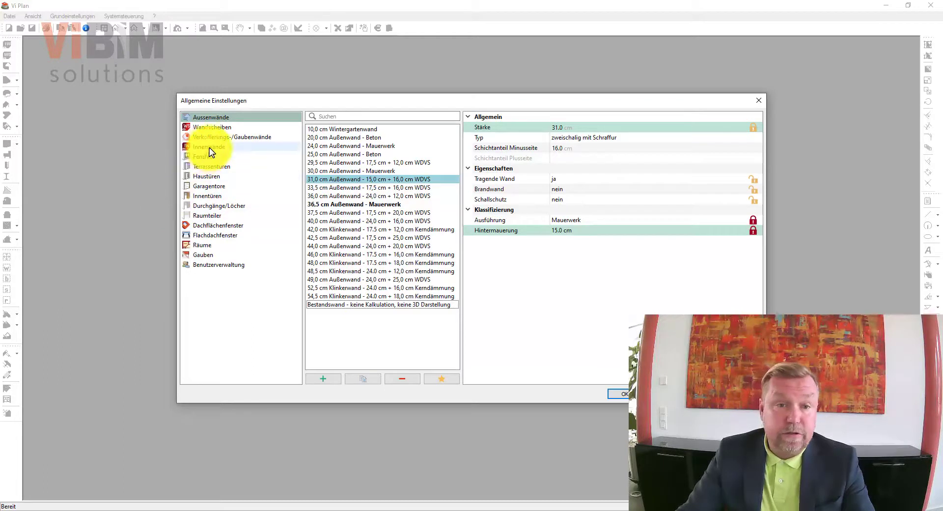
{"action": "left_click", "coordinate": [207, 127]}
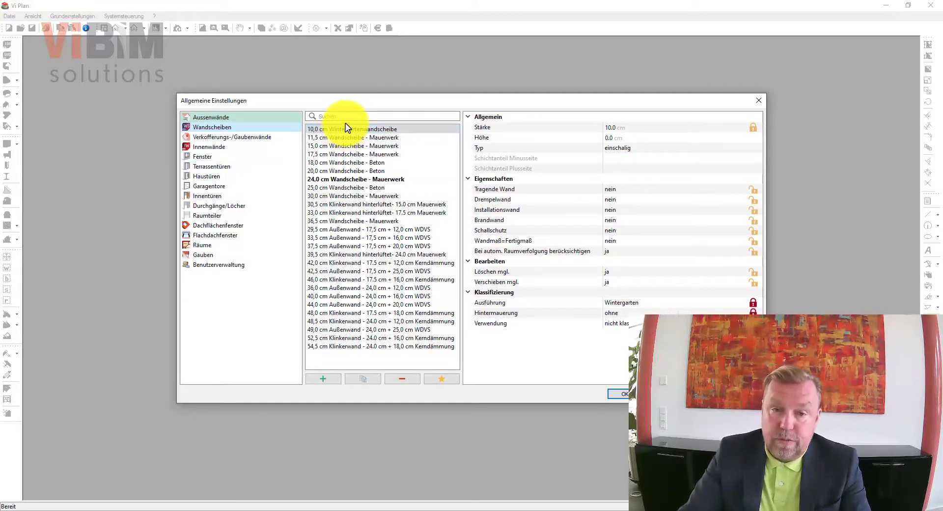
Inspect the 48,0 cm Klinkerwand type, then switch to the Innenwände category.
{"action": "left_click", "coordinate": [347, 313]}
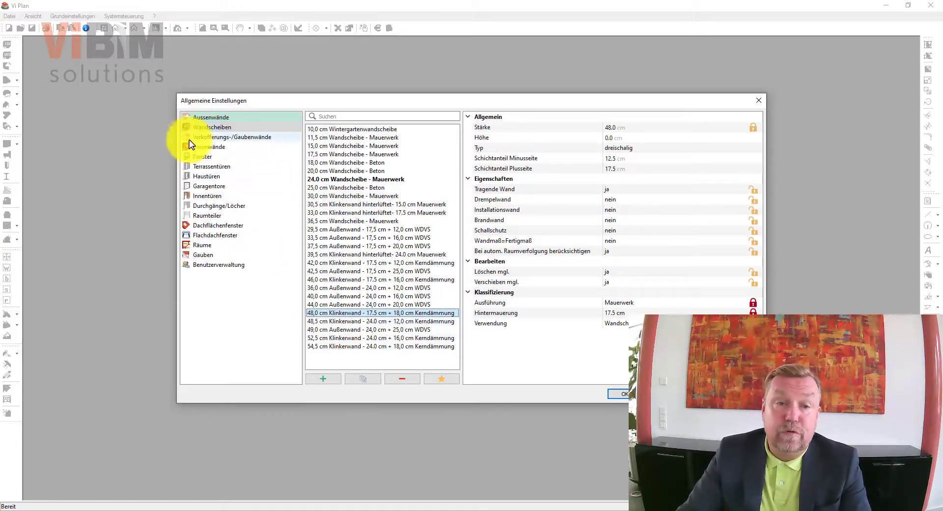
{"action": "left_click", "coordinate": [200, 146]}
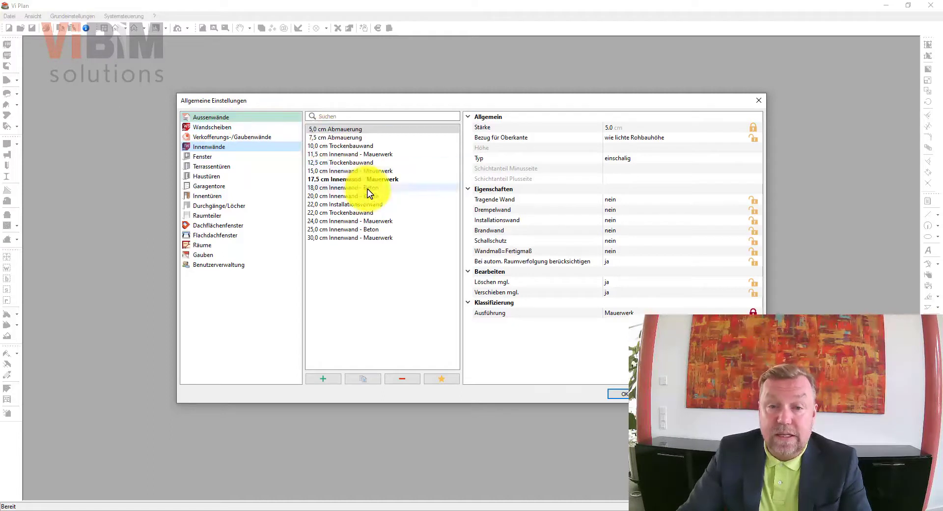
Review the 12,5 cm Trockenbauwand and 22,0 cm Installationsvorwand types, then close the settings.
{"action": "left_click", "coordinate": [344, 160]}
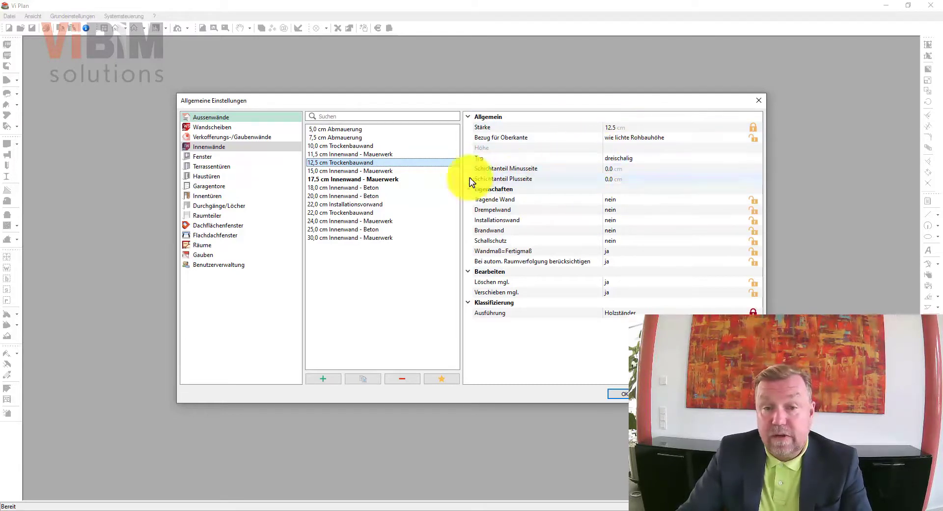
{"action": "left_click", "coordinate": [377, 204]}
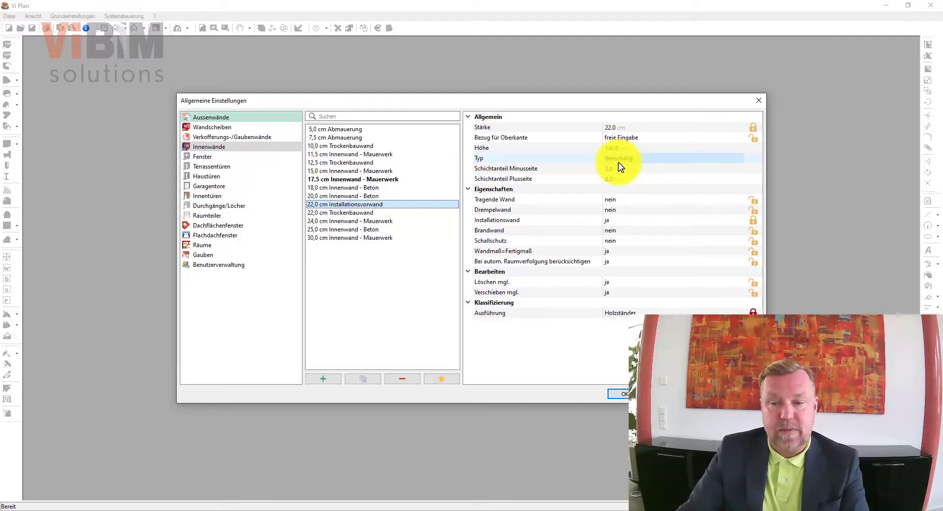
{"action": "key", "text": "Return"}
{"action": "key", "text": "Return"}
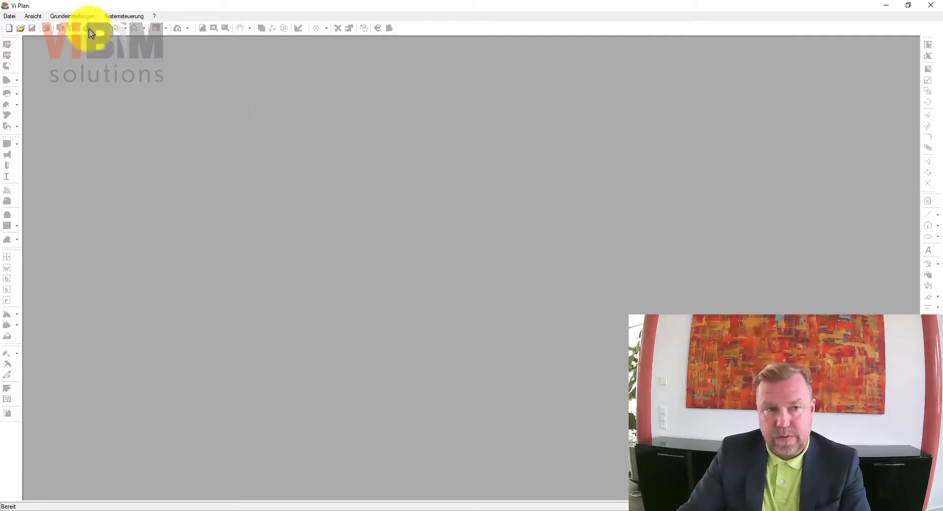
Open Grundeinstellungen > Ansichtsoptionen at the Darstellung der Wände settings.
{"action": "left_click", "coordinate": [85, 17]}
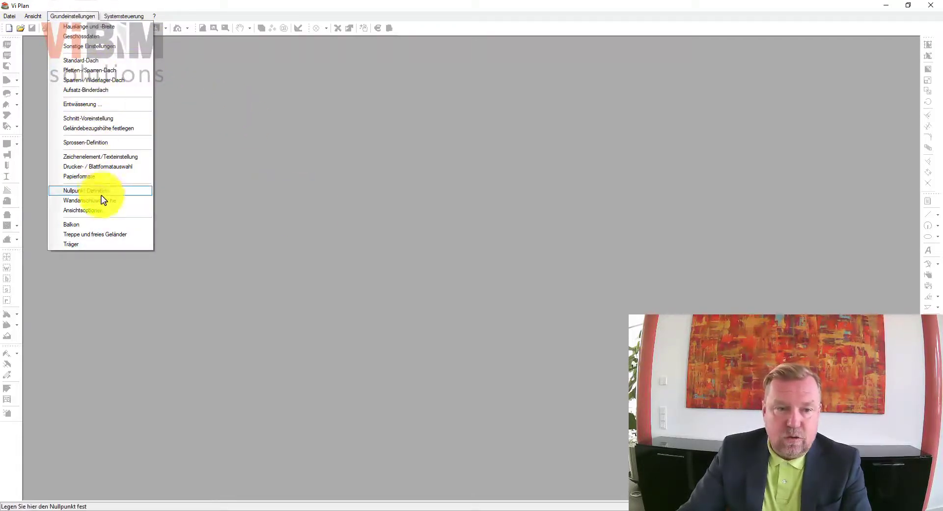
{"action": "left_click", "coordinate": [94, 211]}
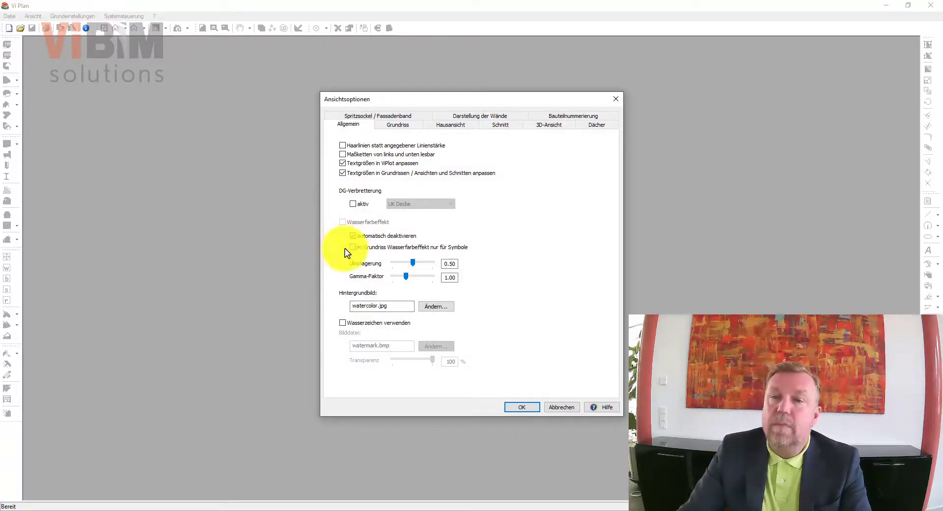
{"action": "left_click", "coordinate": [518, 117]}
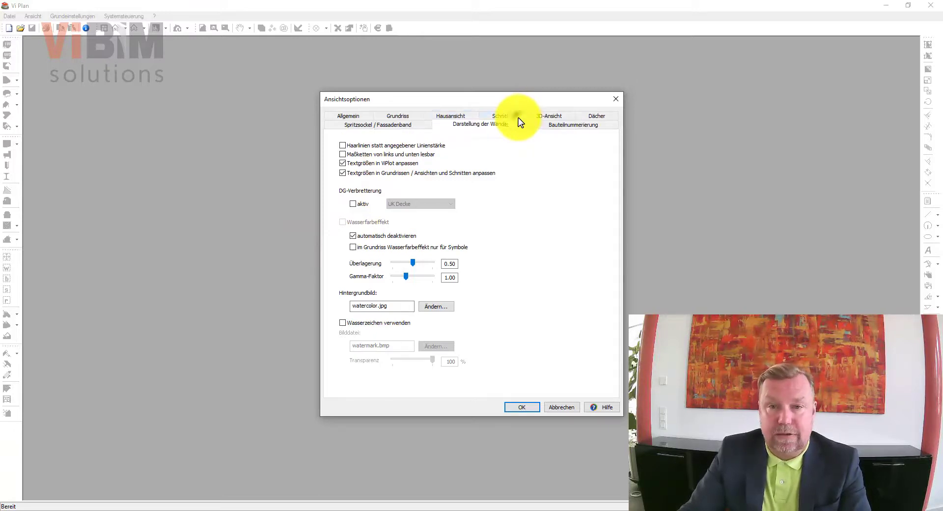